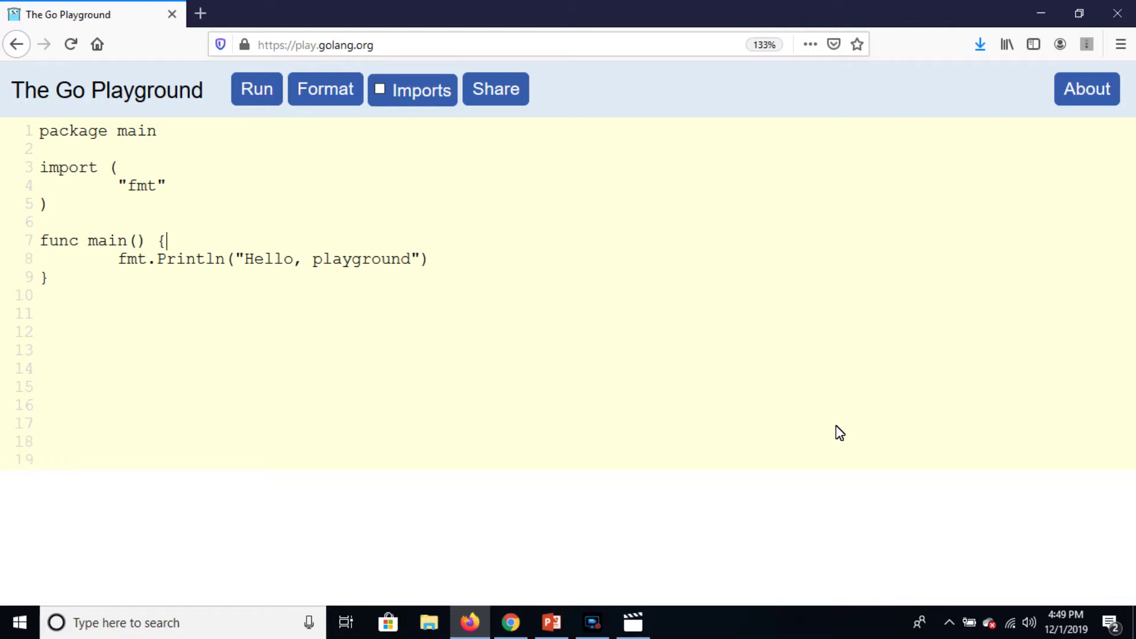
Add blank lines inside main above the Hello, playground print and place the caret there
key("Return")
key("Return")
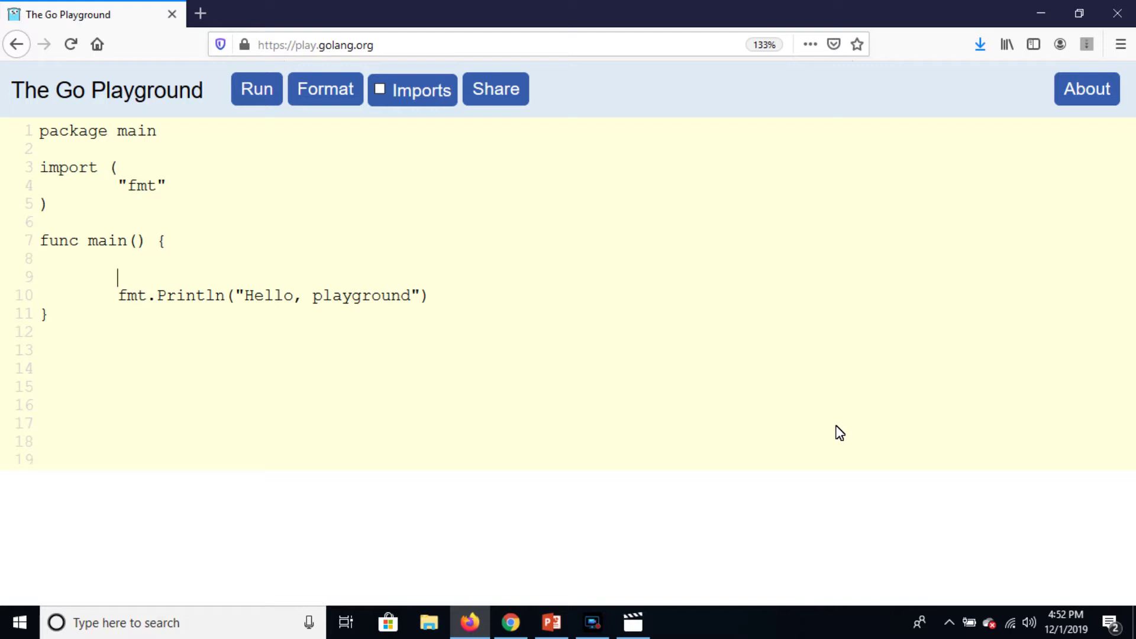
left_click(133, 271)
type("i :")
type("= ")
type("1")
Write i := 1 and a for i < 5 loop printing 'Value of I is' with i, then i++
key("Return")
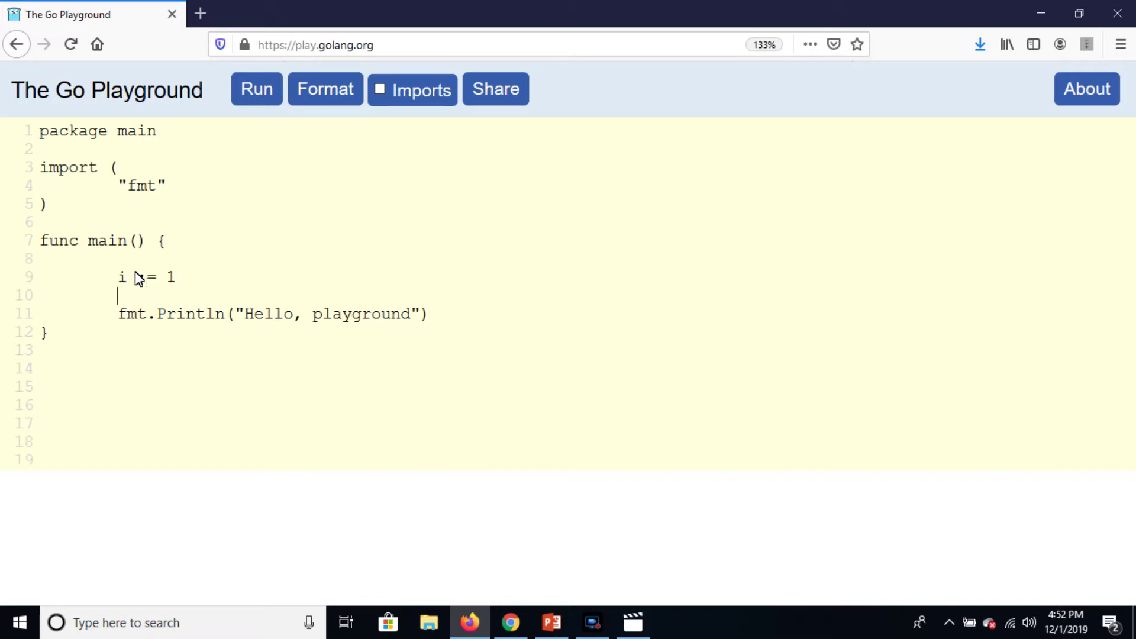
type("fo")
type("r ")
type("i <")
type(" 5 {")
type("}")
key("Left")
key("Return")
key("Return")
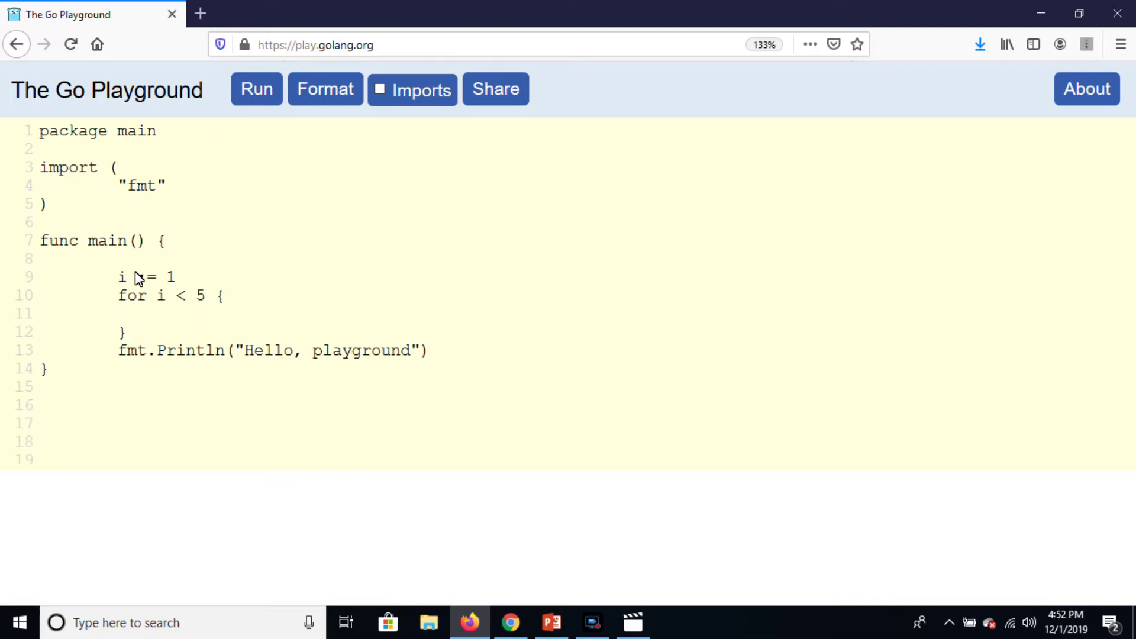
type("i")
type("++")
key("Return")
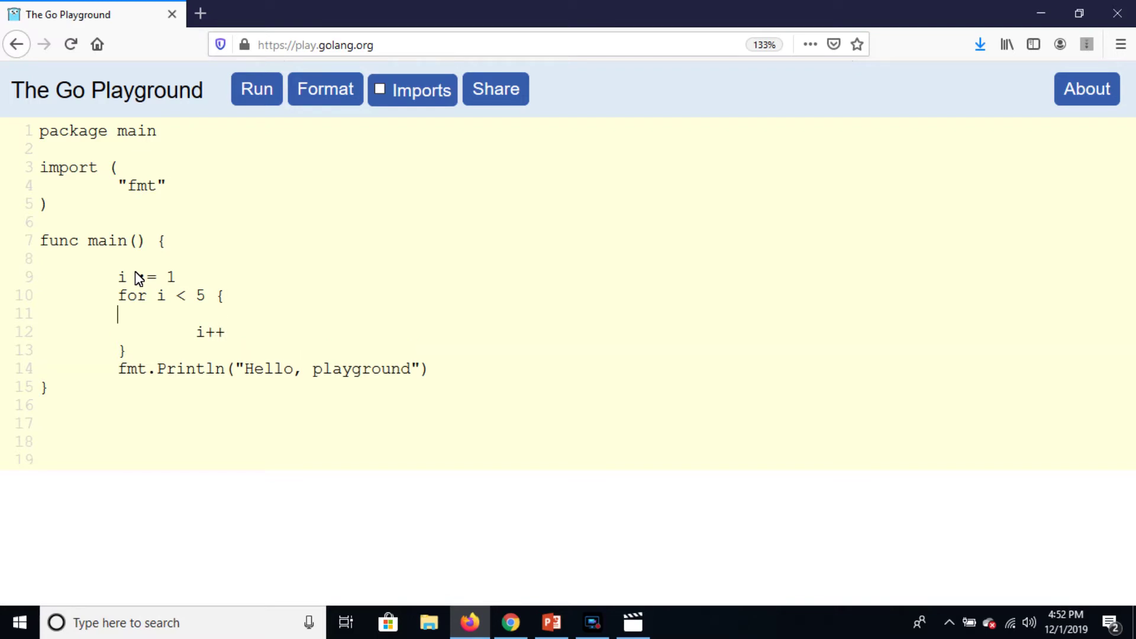
type("f")
type("mt.Pri")
type("ntln(")
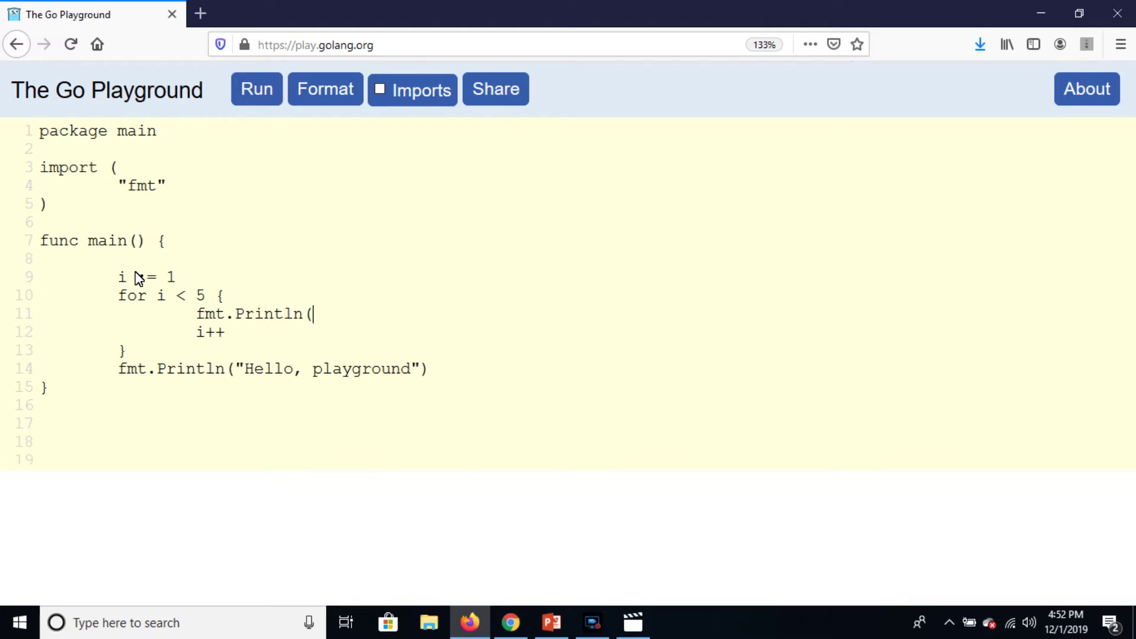
type("\"V")
type("alue if")
key("BackSpace")
key("BackSpace")
type("of I i")
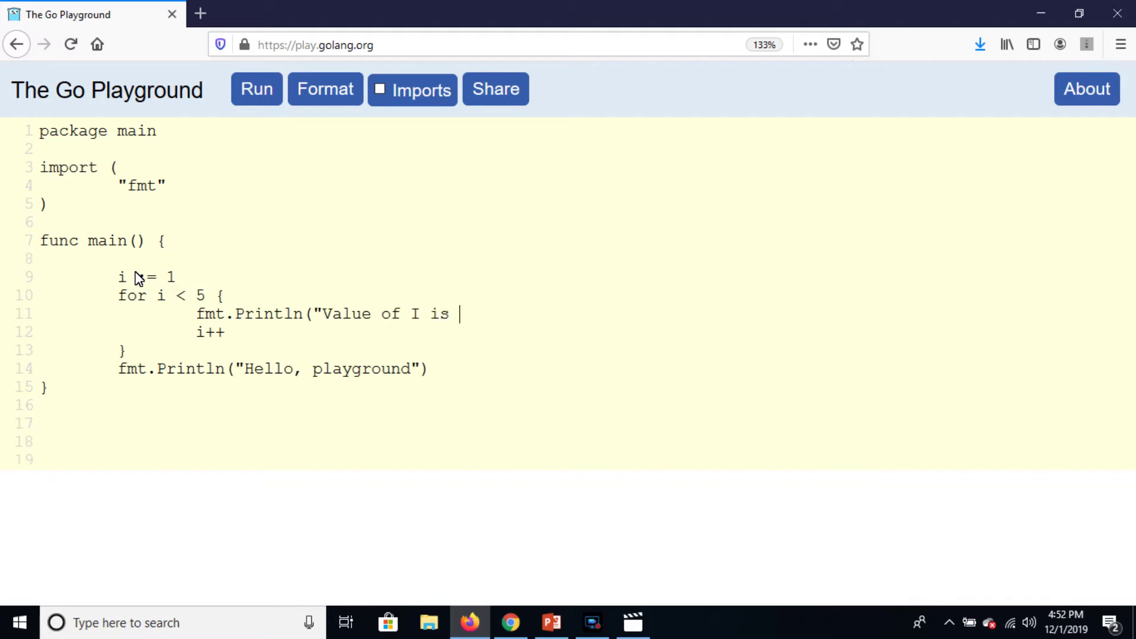
type("s\",i")
type(")")
Delete the Hello, playground print line and run the program
left_click_drag(110, 373, 572, 384)
key("Delete")
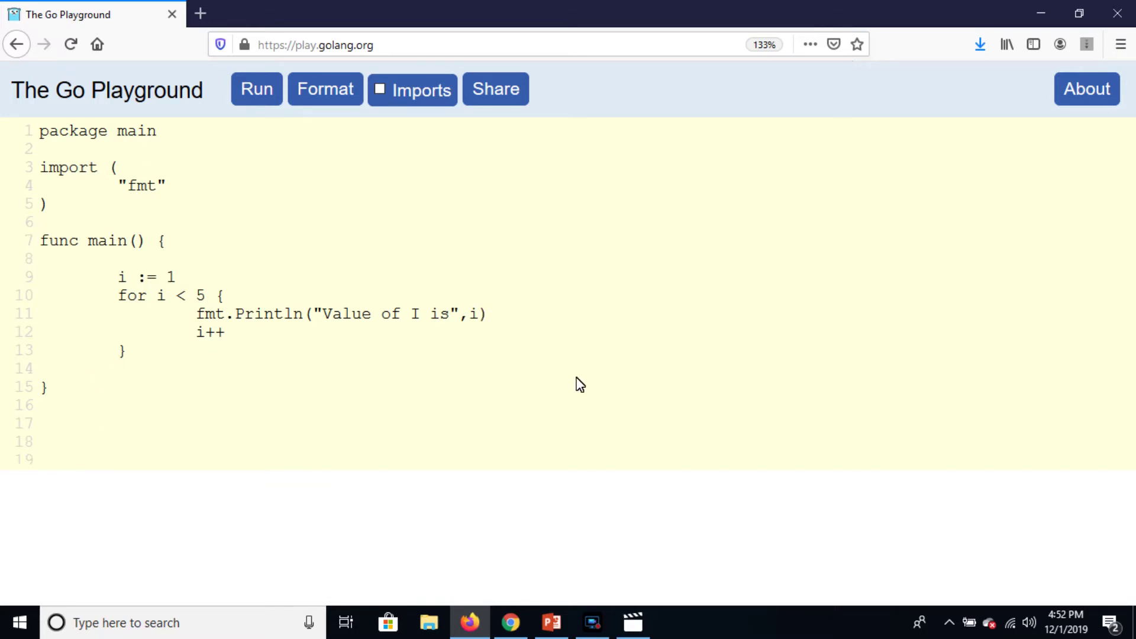
left_click(274, 93)
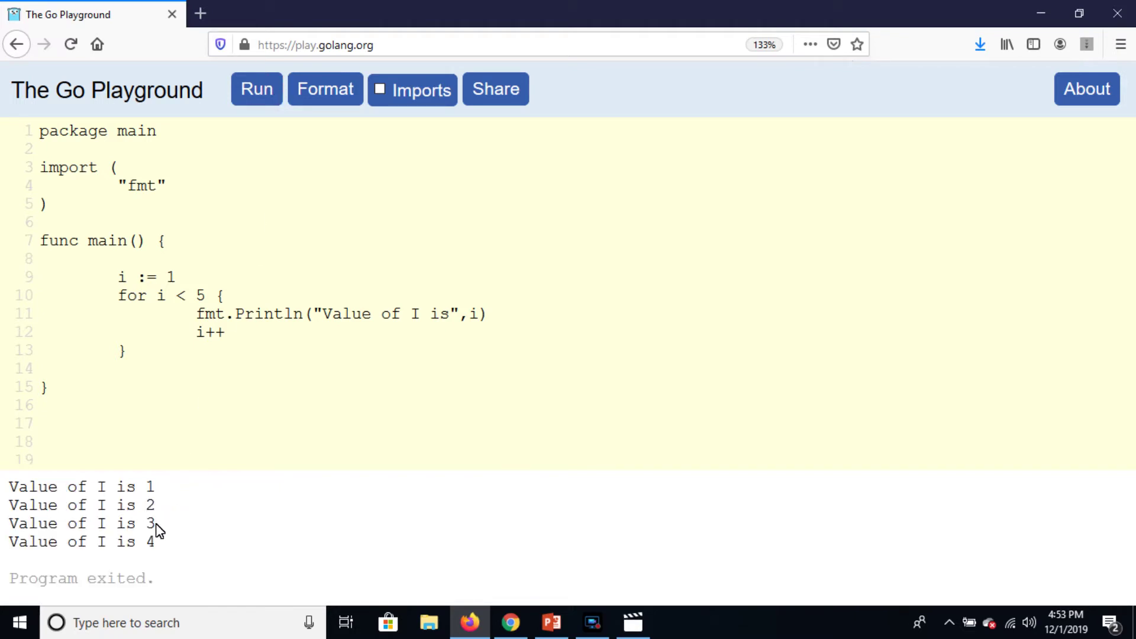
Point out the for keyword, loop variable i and limit 5 in the loop condition
left_click(118, 296)
left_click(157, 296)
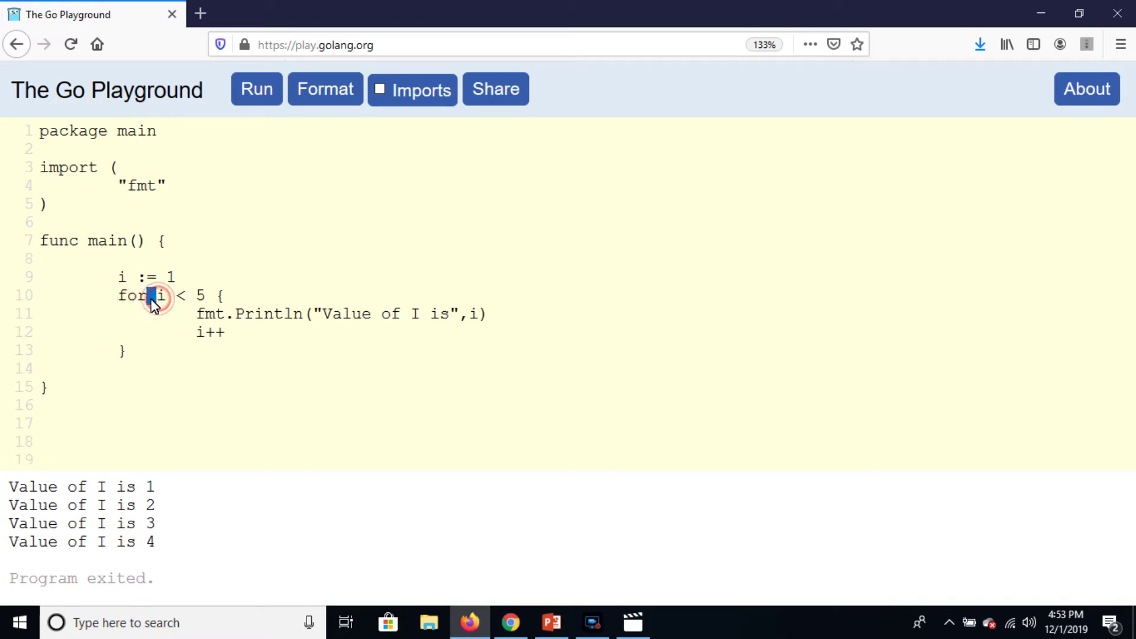
left_click(201, 296)
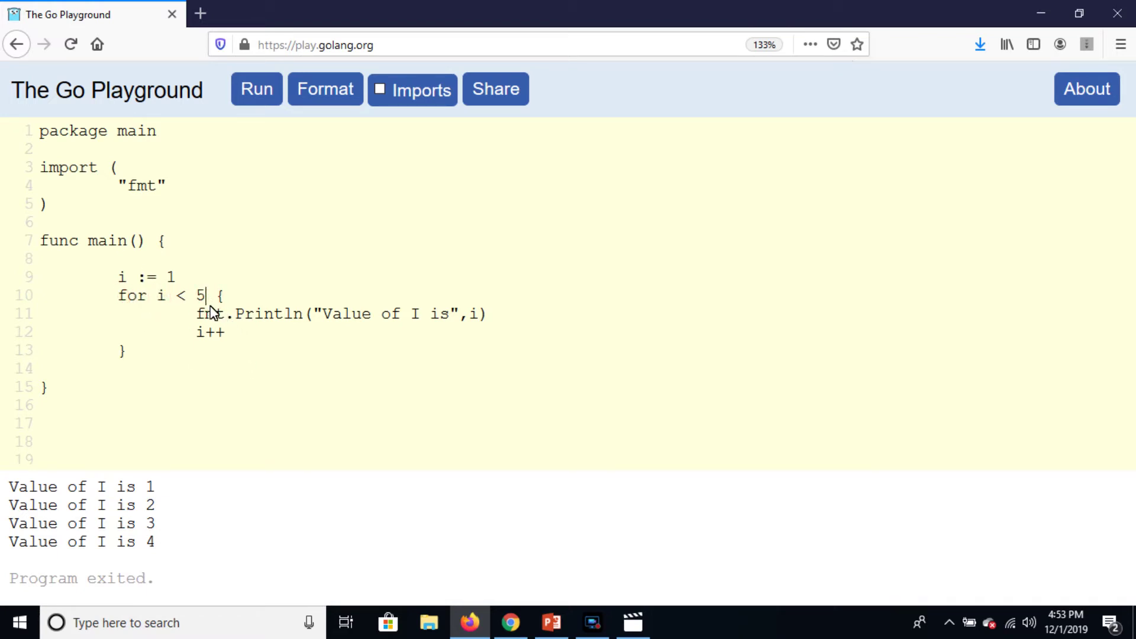
left_click_drag(206, 296, 215, 299)
left_click(118, 298)
Add a blank line above the loop and move the caret to the Println line
key("Return")
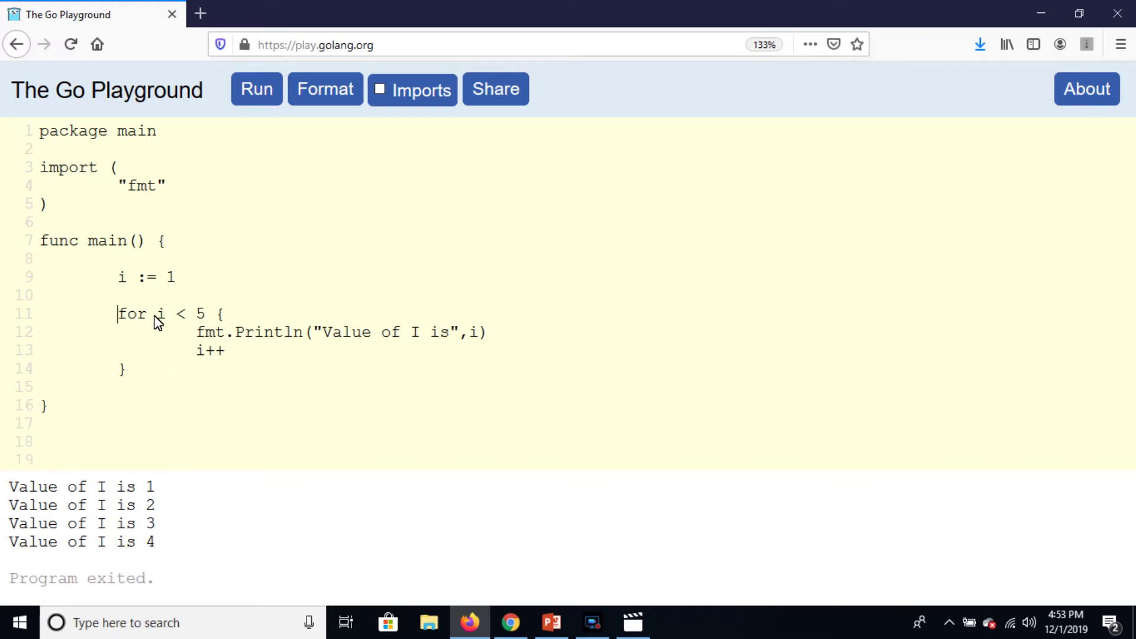
left_click(157, 314)
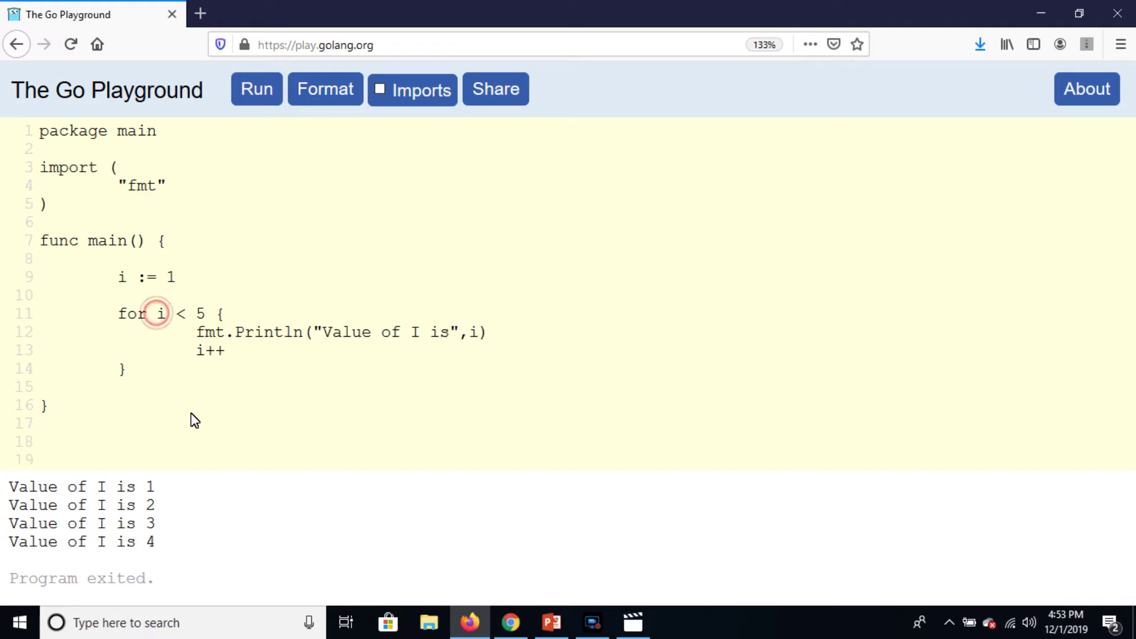
left_click(197, 332)
key("Down")
key("Up")
key("Up")
key("Down")
key("Up")
key("Up")
key("Down")
Insert if(i==3){ break } after the Println, leaving a blank line before i++
key("Return")
key("Return")
type("if")
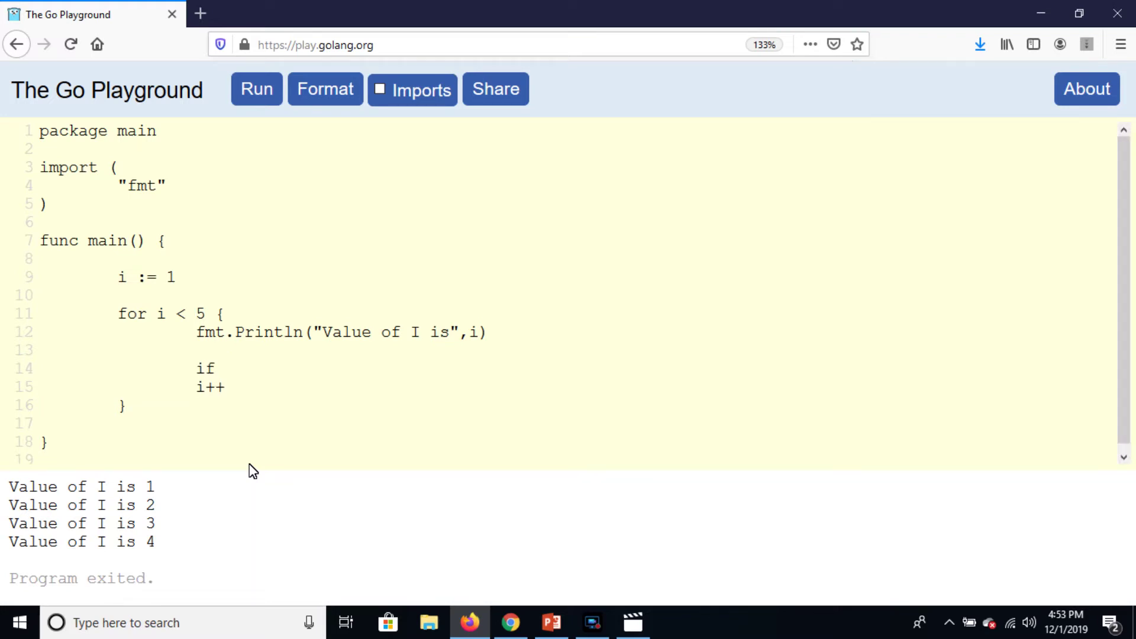
type("(")
type("){")
type("}")
key("Left")
key("Return")
key("Return")
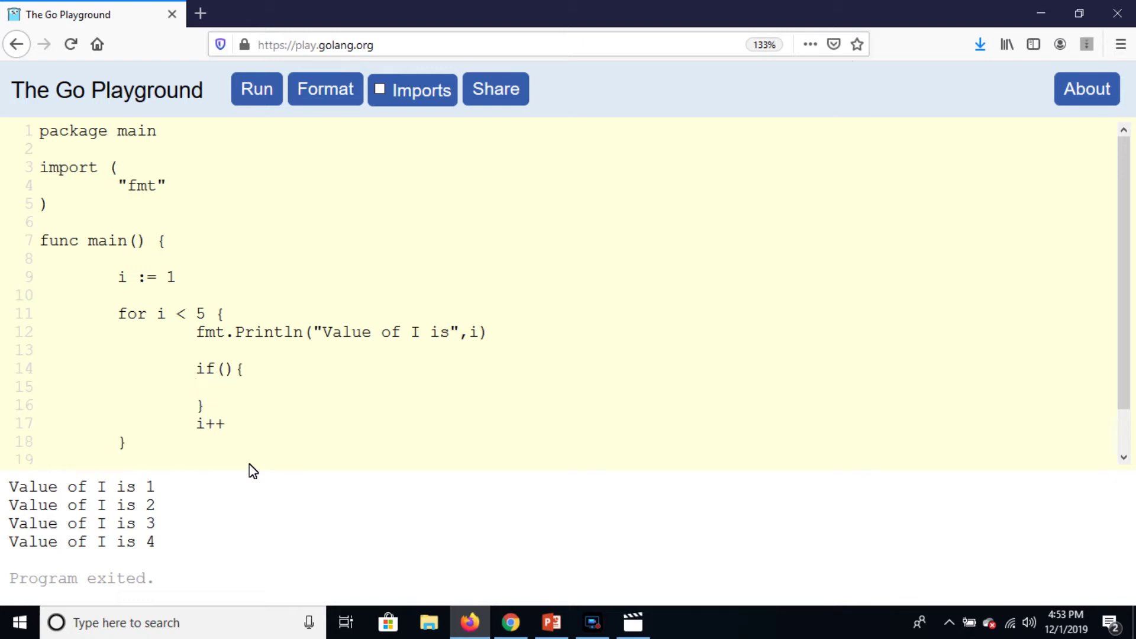
type("i")
type("==")
type("3){ \t\t\t")
type("break")
scroll(280, 369, "down", 1)
left_click(208, 363)
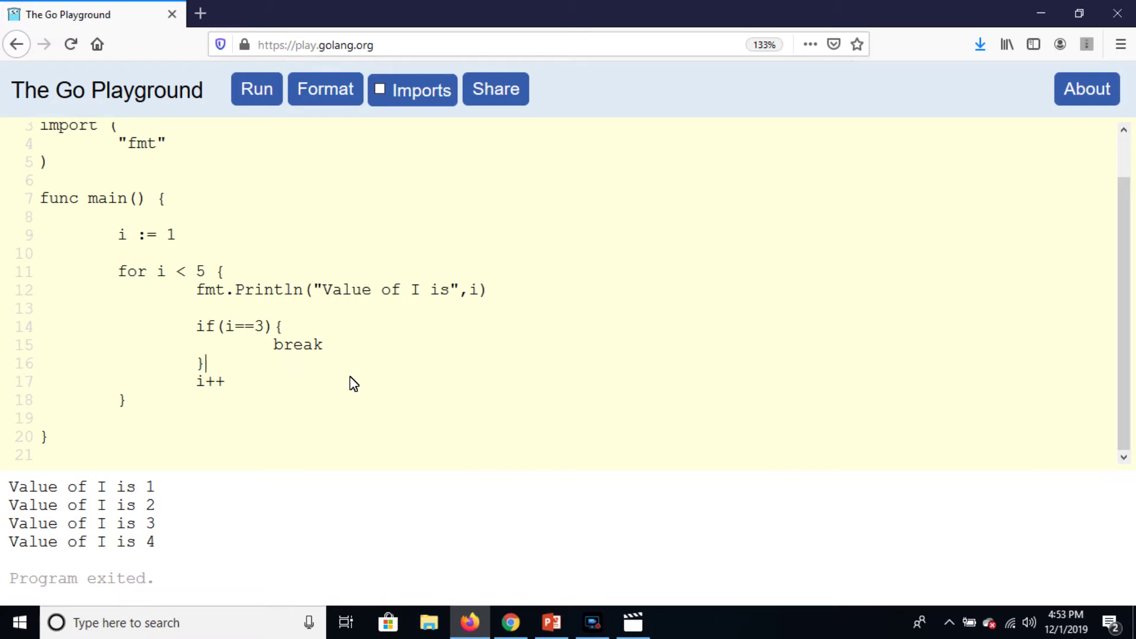
key("Return")
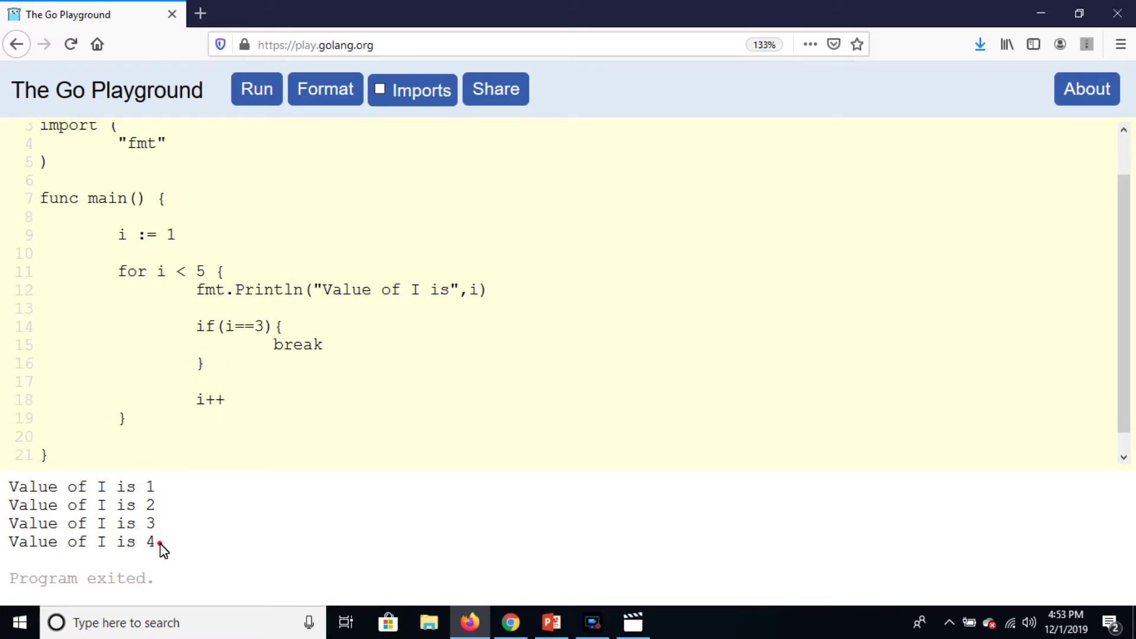
left_click_drag(159, 544, 9, 543)
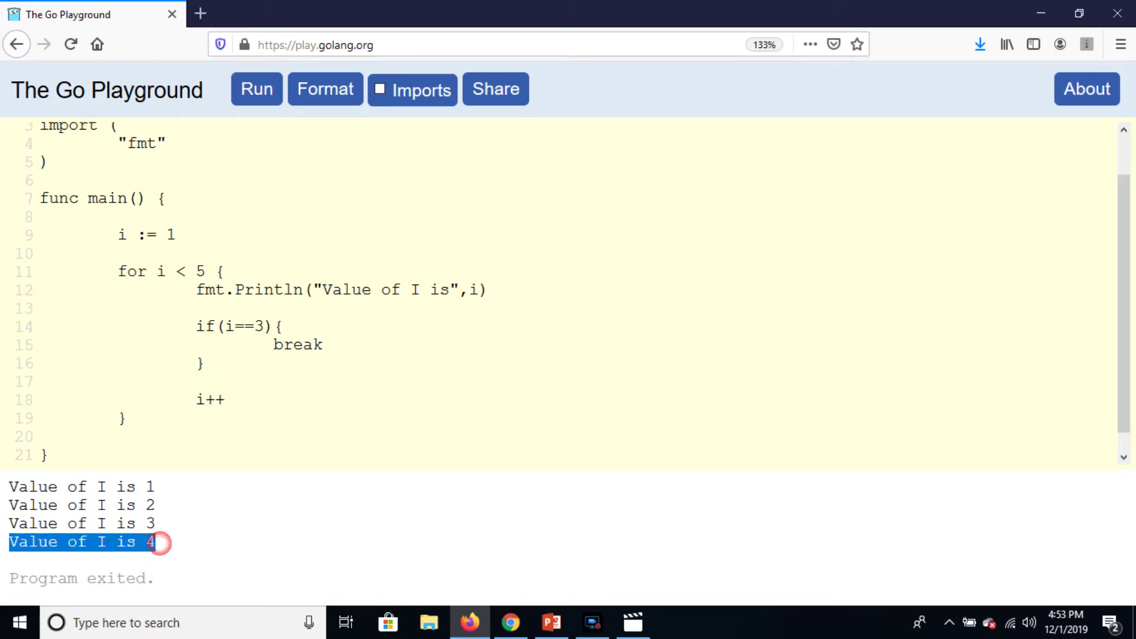
Re-run the program and highlight the final output 3 and the break keyword
left_click(257, 89)
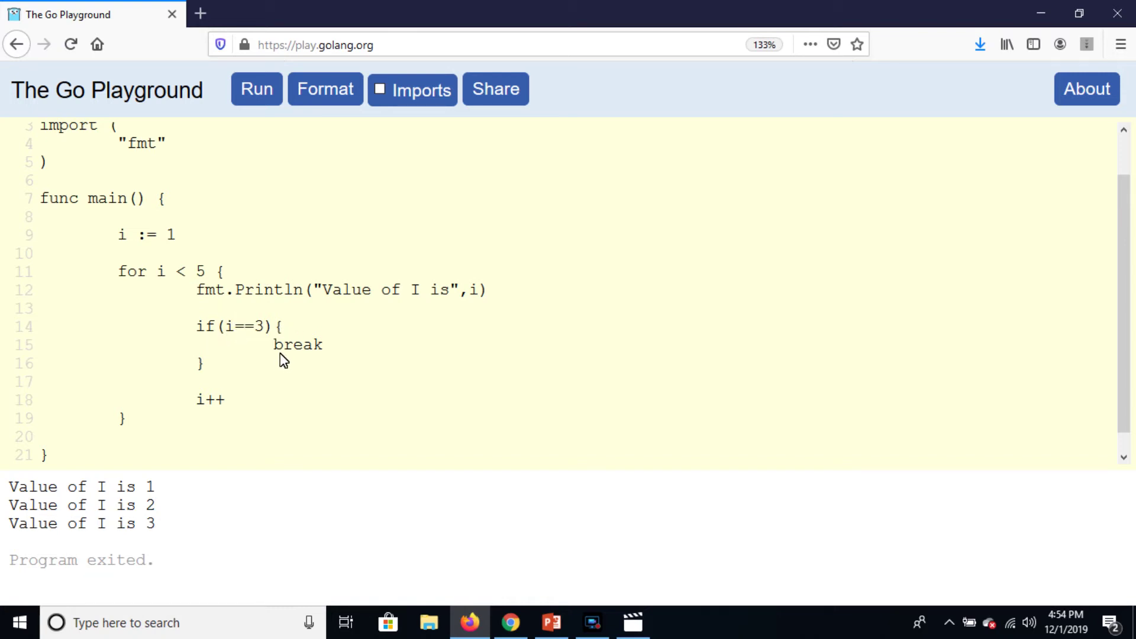
double_click(150, 524)
left_click_drag(266, 346, 354, 351)
Highlight break again, then select the indentation on blank line 17
left_click(132, 420)
double_click(278, 345)
left_click(240, 404)
key("Up")
key("shift+Home")
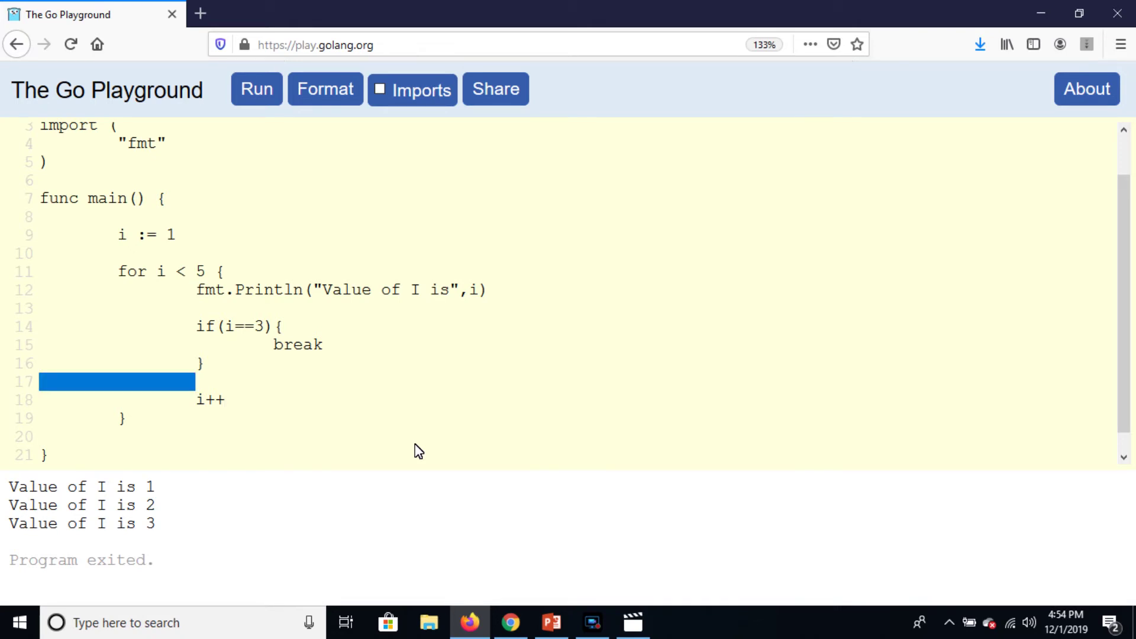
Clear the blank-line indentation and change the loop limit from 5 to 10
key("Delete")
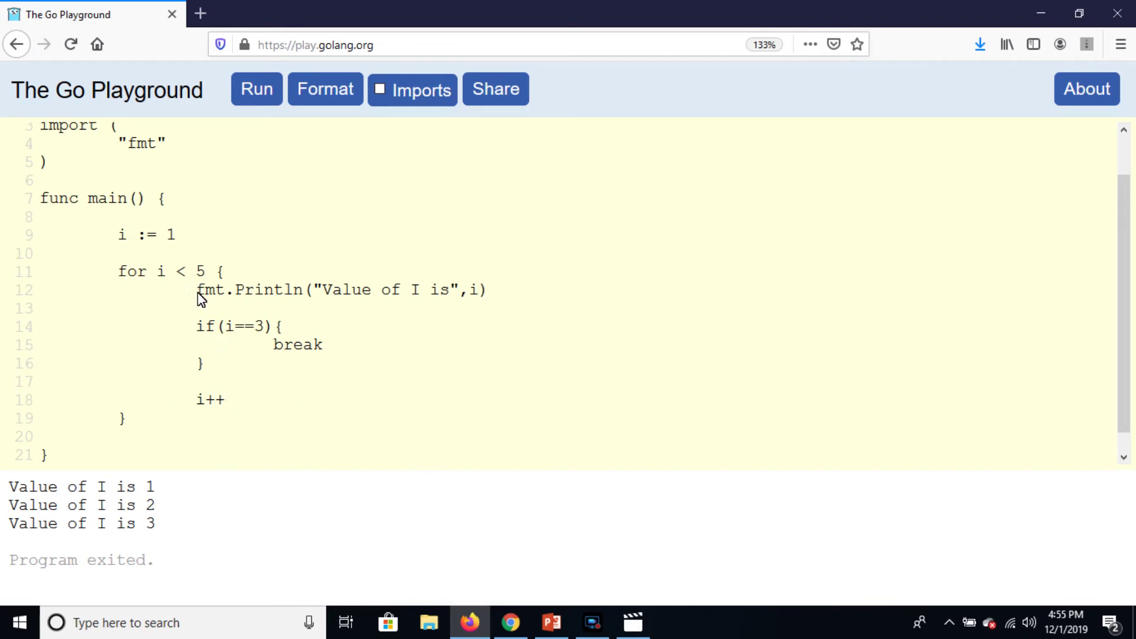
left_click(202, 271)
key("BackSpace")
type("1")
type("00")
key("BackSpace")
key("BackSpace")
type("0")
scroll(251, 298, "down", 1)
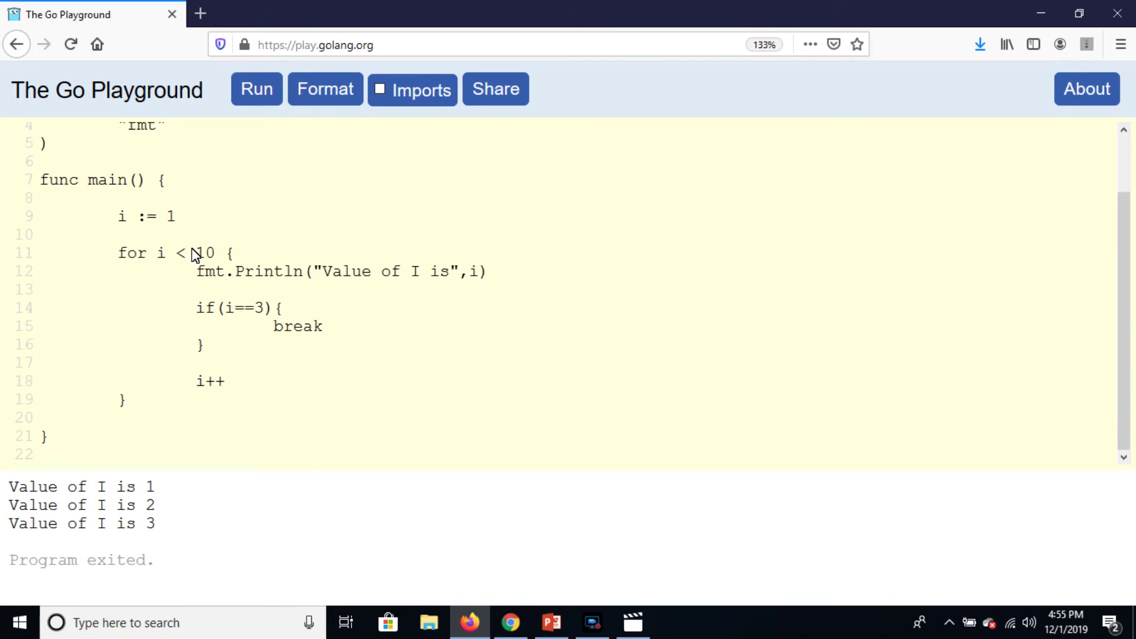
Replace the old loop body with an if(i%2==0){ continue } check
left_click_drag(197, 271, 233, 386)
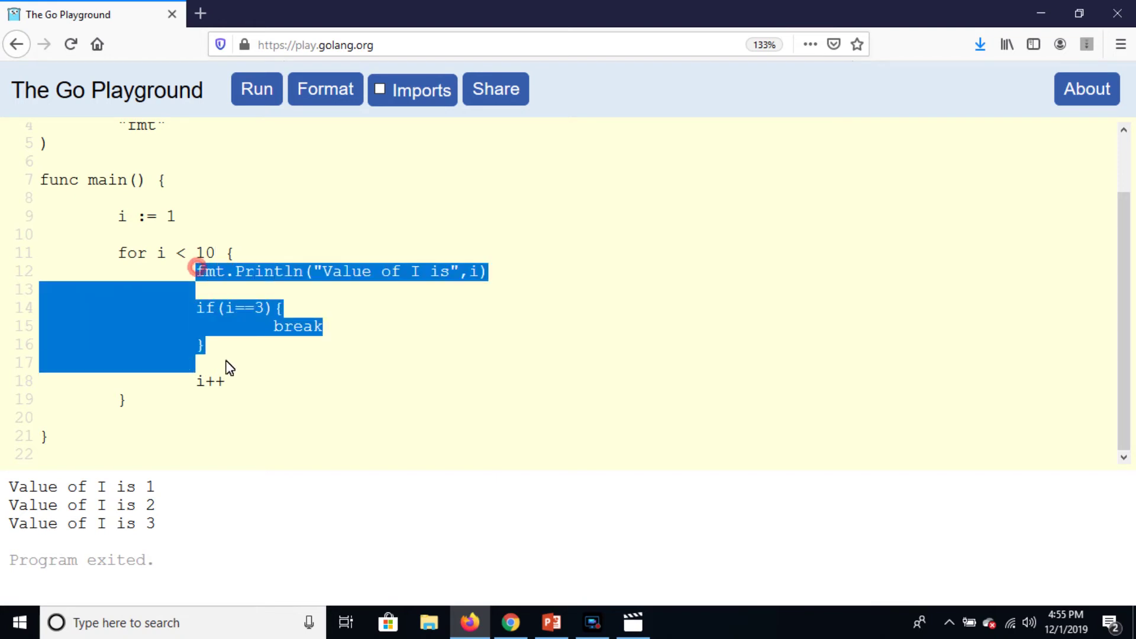
key("Delete")
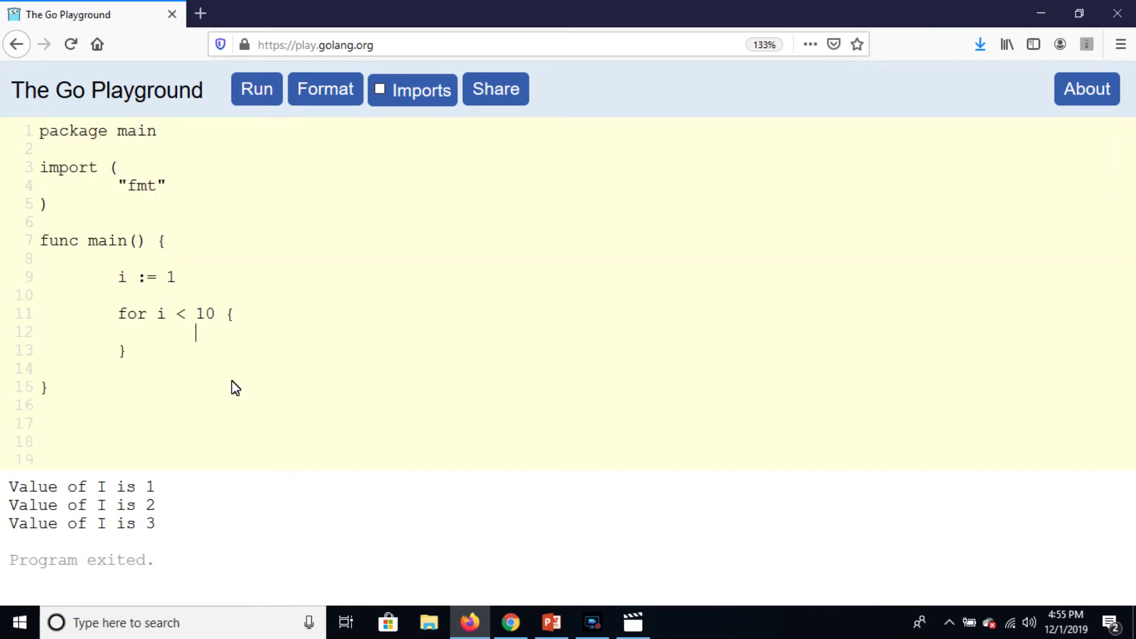
type("if")
type("i")
type("==")
type("%2")
key("Right")
key("Right")
type(") {")
key("Return")
key("Return")
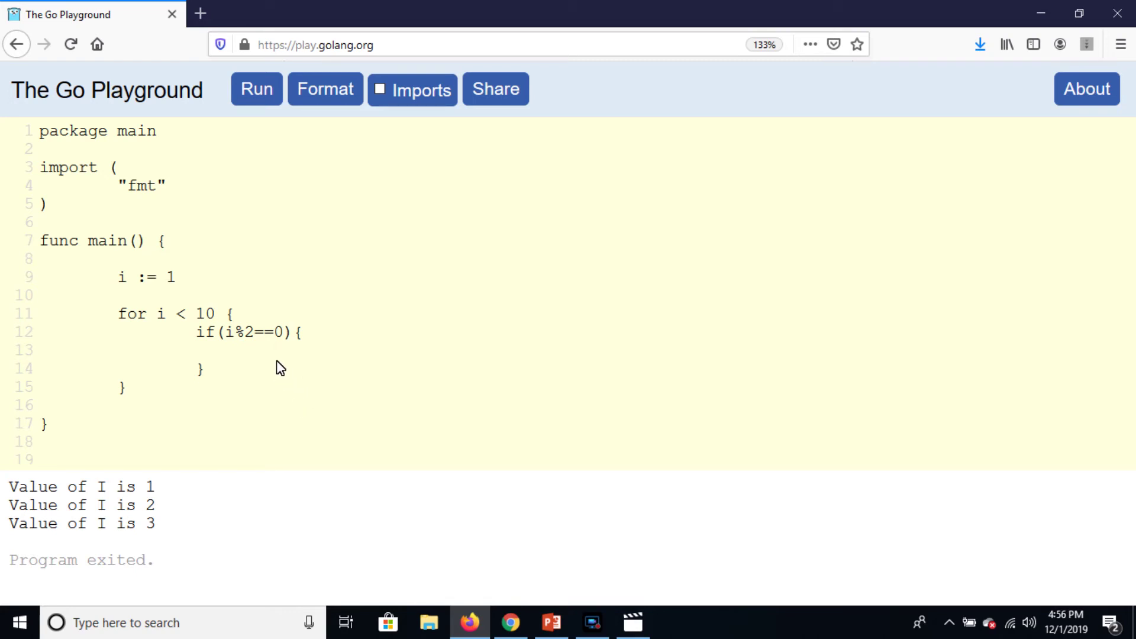
type("continue")
Add fmt.Println(i) after the if block and run the program
left_click(280, 369)
key("Return")
type("f")
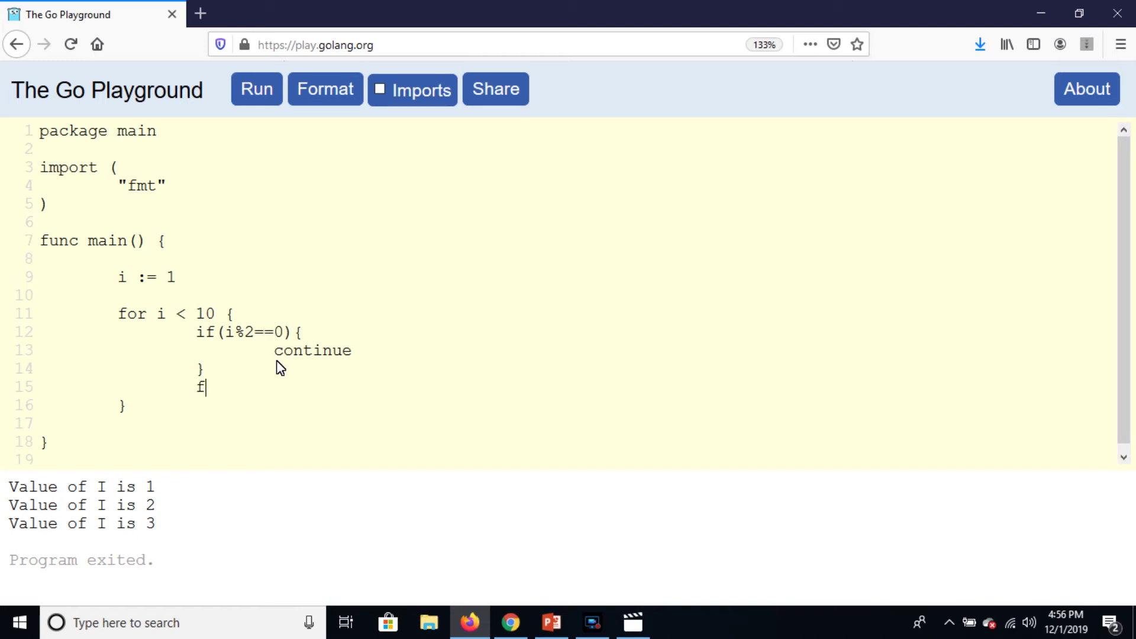
type("mt.Print")
type("ln(\"")
type("\")")
key("Left")
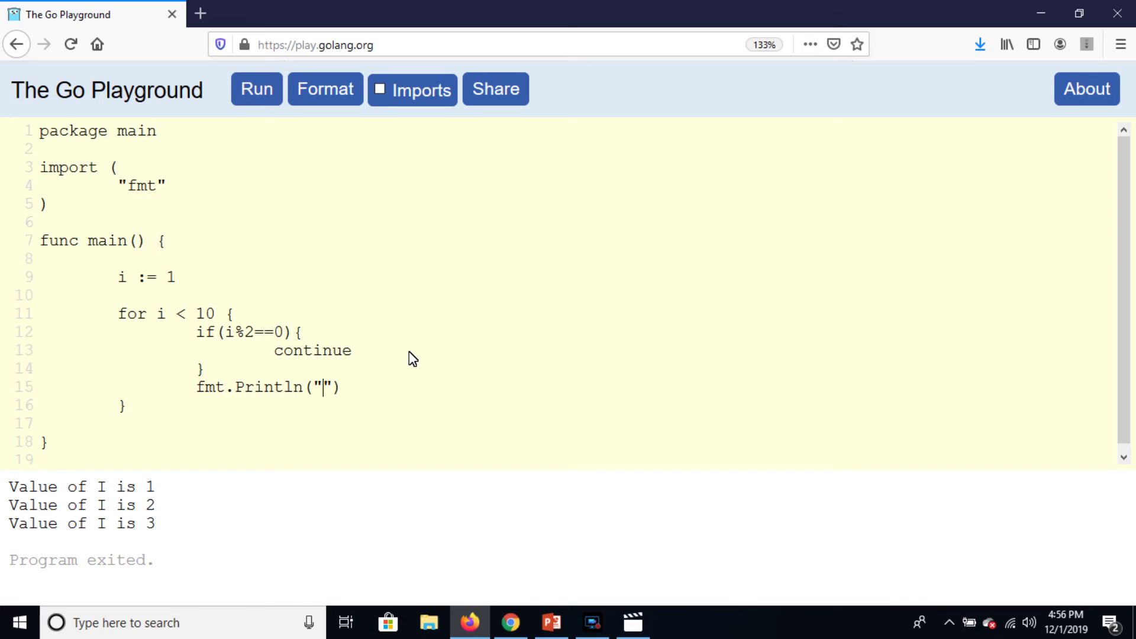
key("BackSpace")
key("BackSpace")
type("i")
left_click(257, 89)
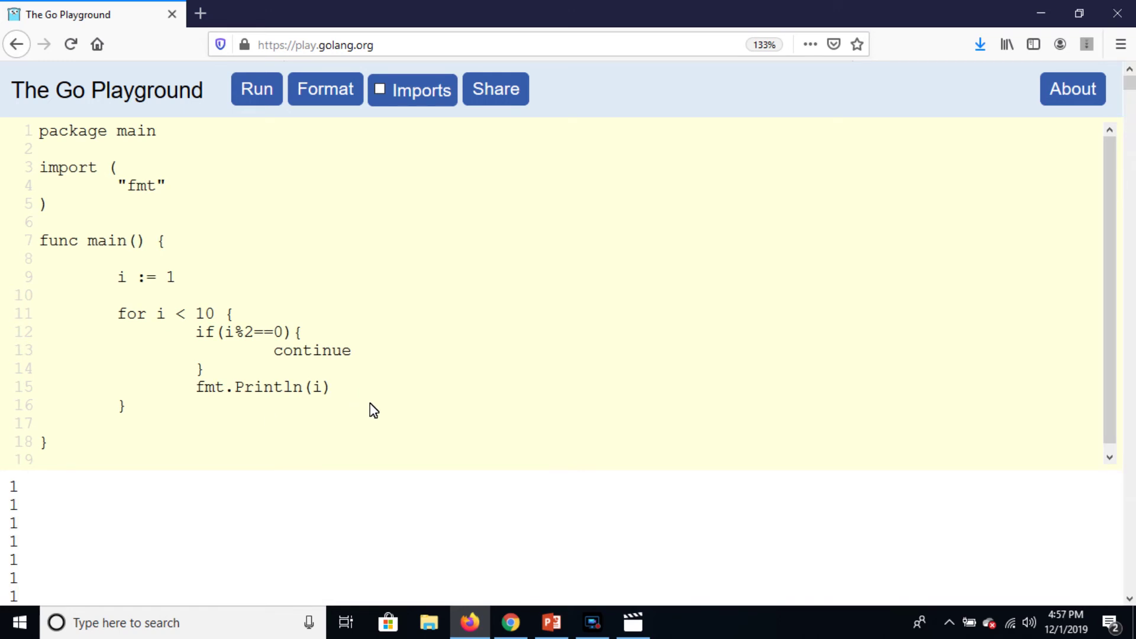
Add i++ below fmt.Println(i), re-run, and highlight the single output 1
left_click(347, 391)
key("Return")
type("i++")
left_click(257, 89)
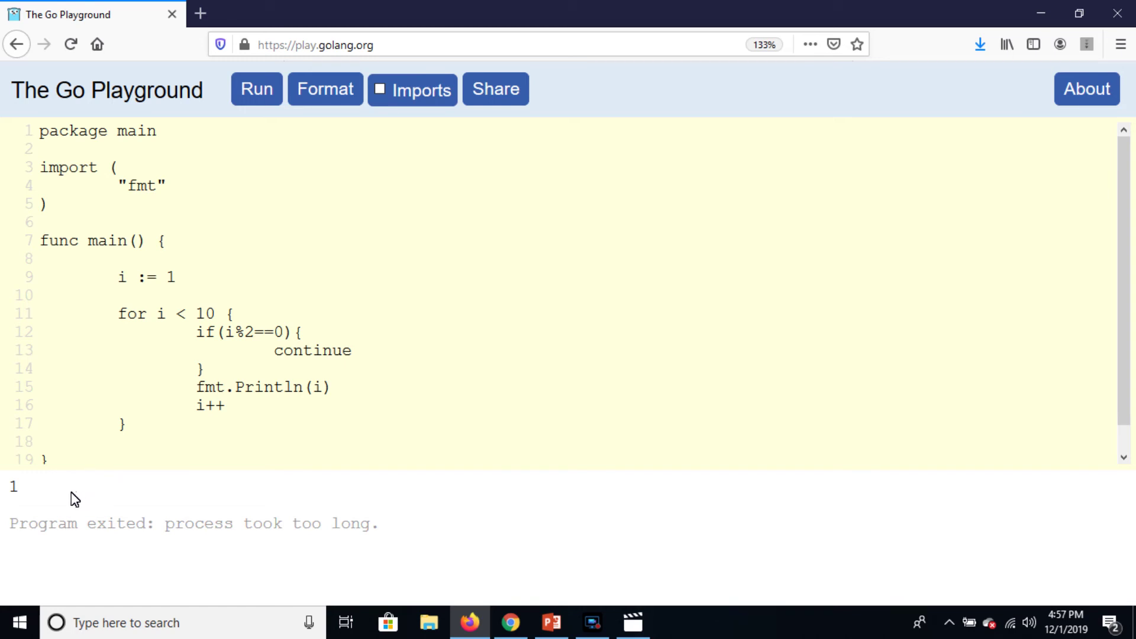
double_click(14, 487)
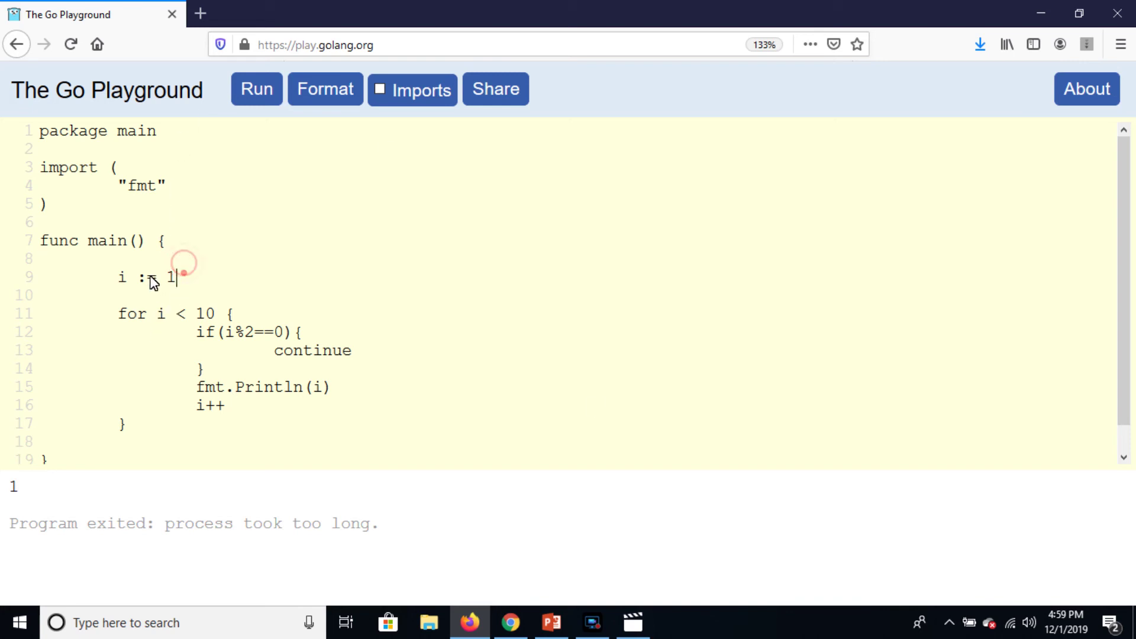
Delete i := 1 and rewrite the loop header as for i:=0 ;i < 10; i++
left_click_drag(180, 277, 101, 274)
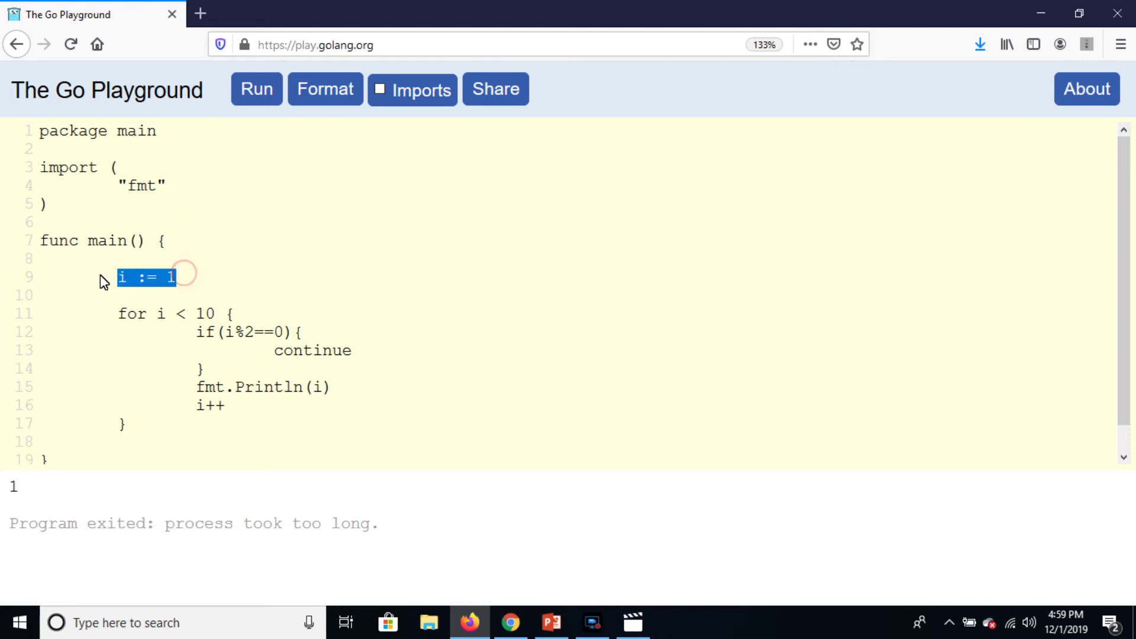
key("BackSpace")
key("Down")
key("Right")
key("Right")
key("Right")
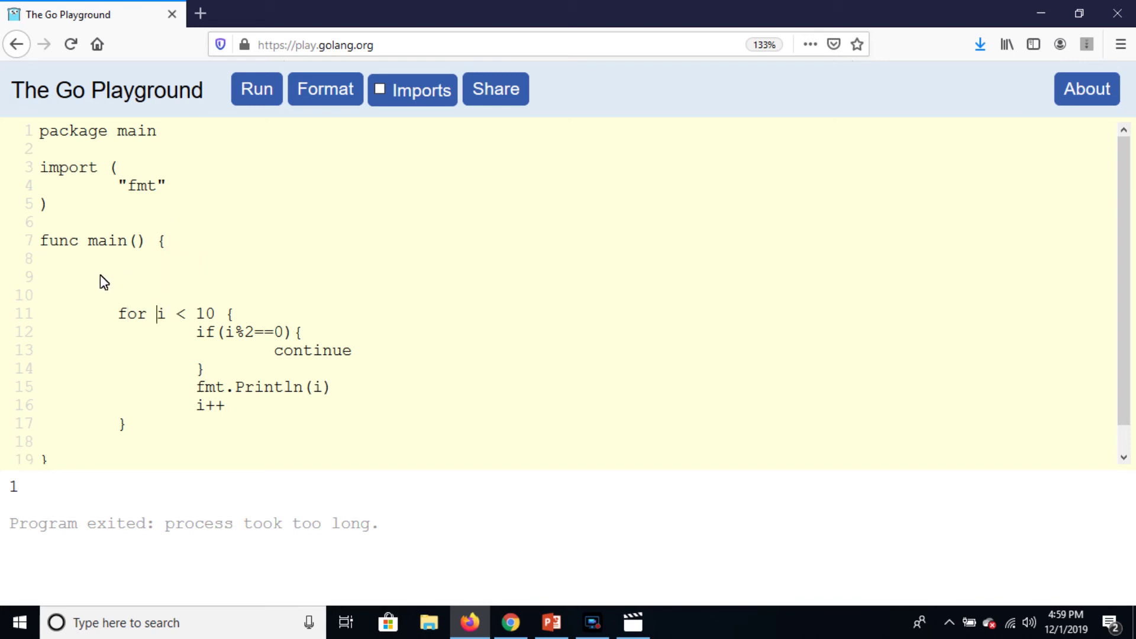
type(";")
key("Left")
type("i")
type(":=")
type("0")
key("Right")
key("Right")
key("Right")
key("Right")
key("Right")
type(";")
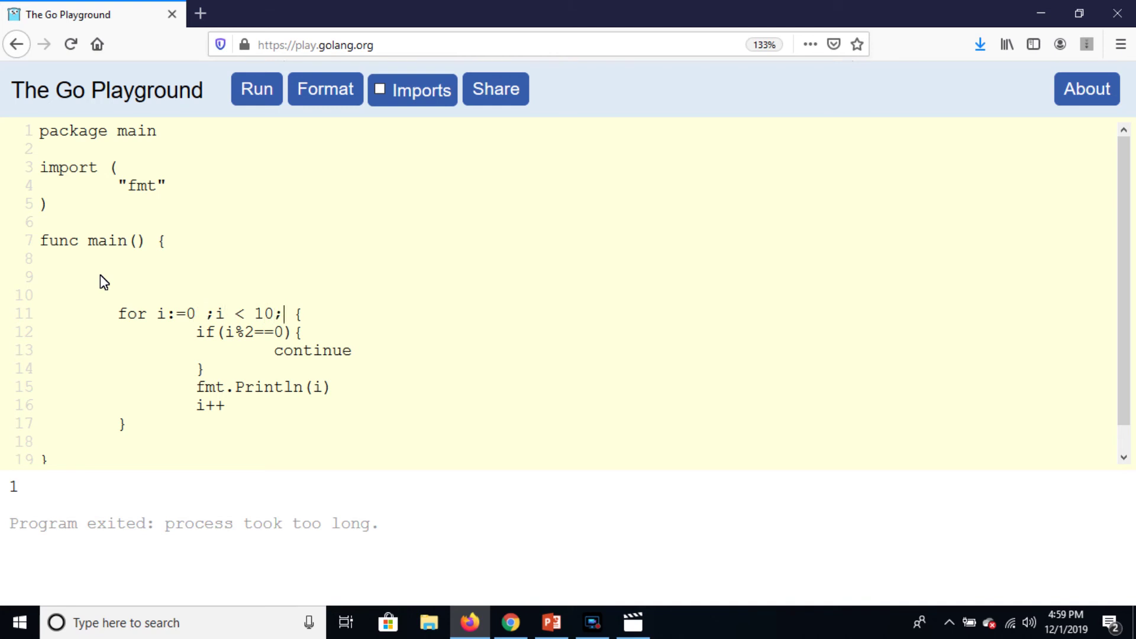
scroll(248, 306, "down", 1)
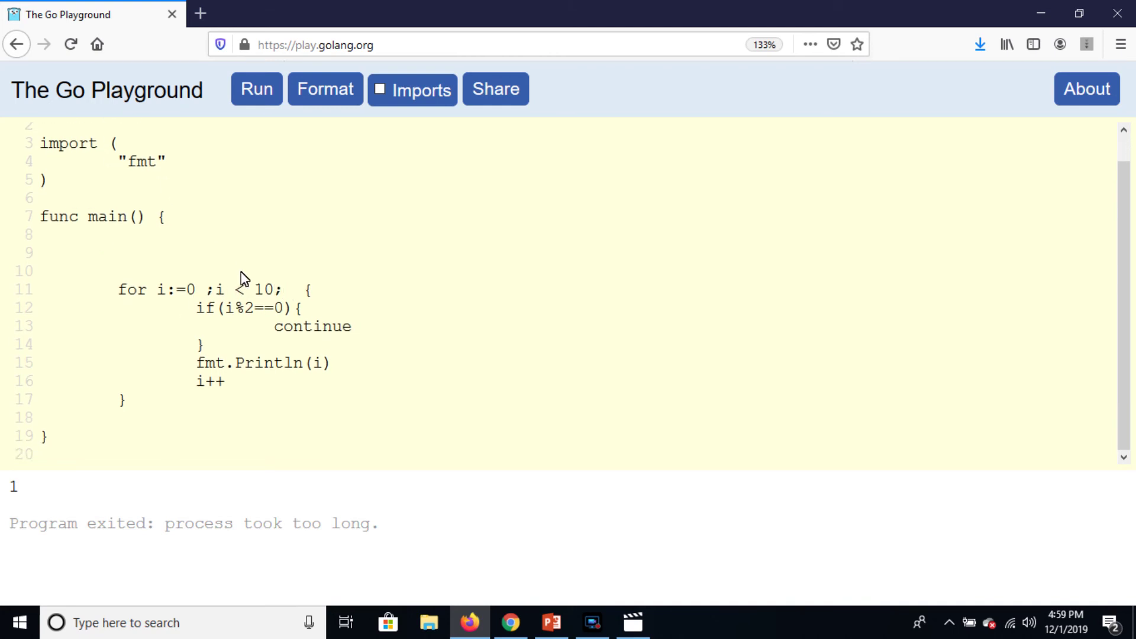
type("i")
type("++")
Delete the redundant trailing i++ line and run the program
key("Down")
key("shift+Home")
key("Delete")
left_click(256, 91)
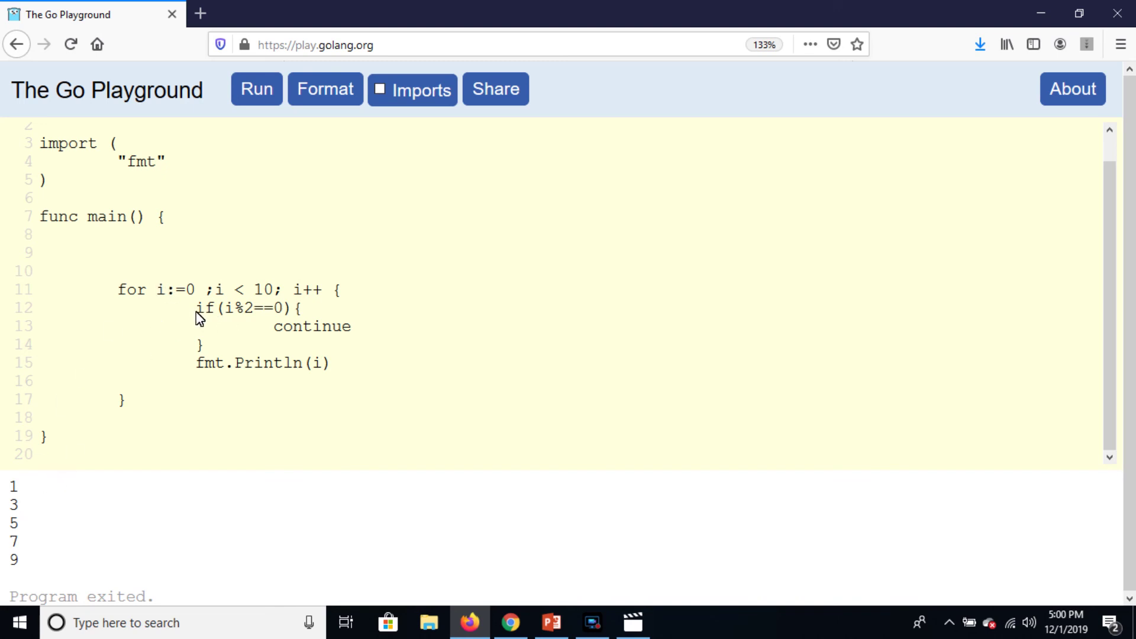
Highlight the starting value 0, i in the i%2 check, continue, and fmt.Println(i)
double_click(191, 290)
left_click(230, 308)
double_click(229, 308)
double_click(284, 327)
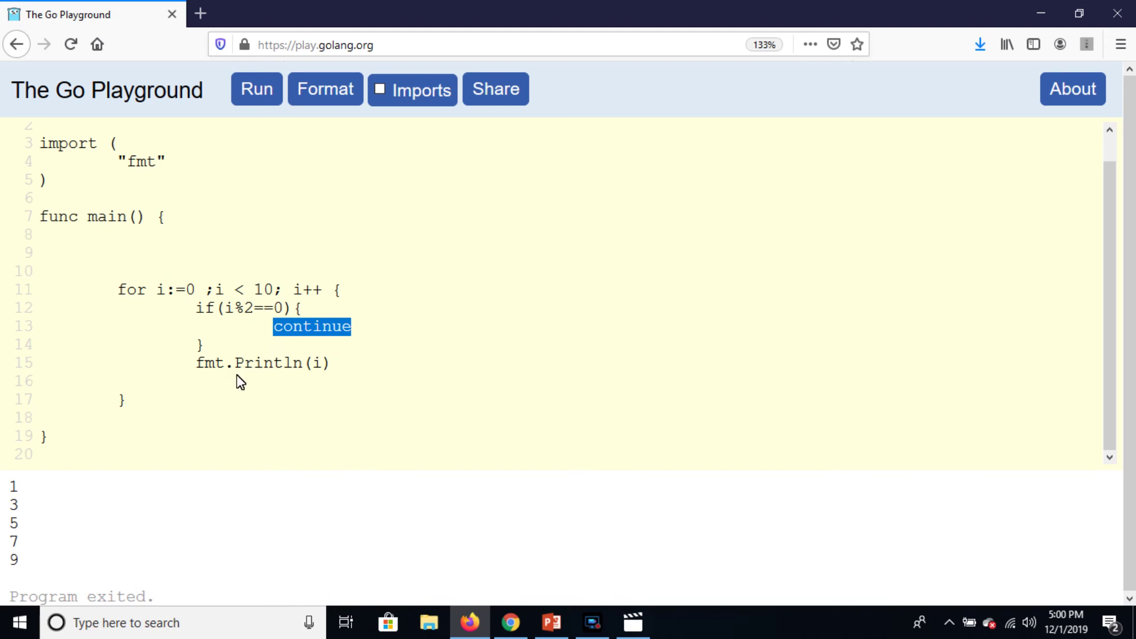
left_click(190, 364)
left_click_drag(193, 365, 372, 369)
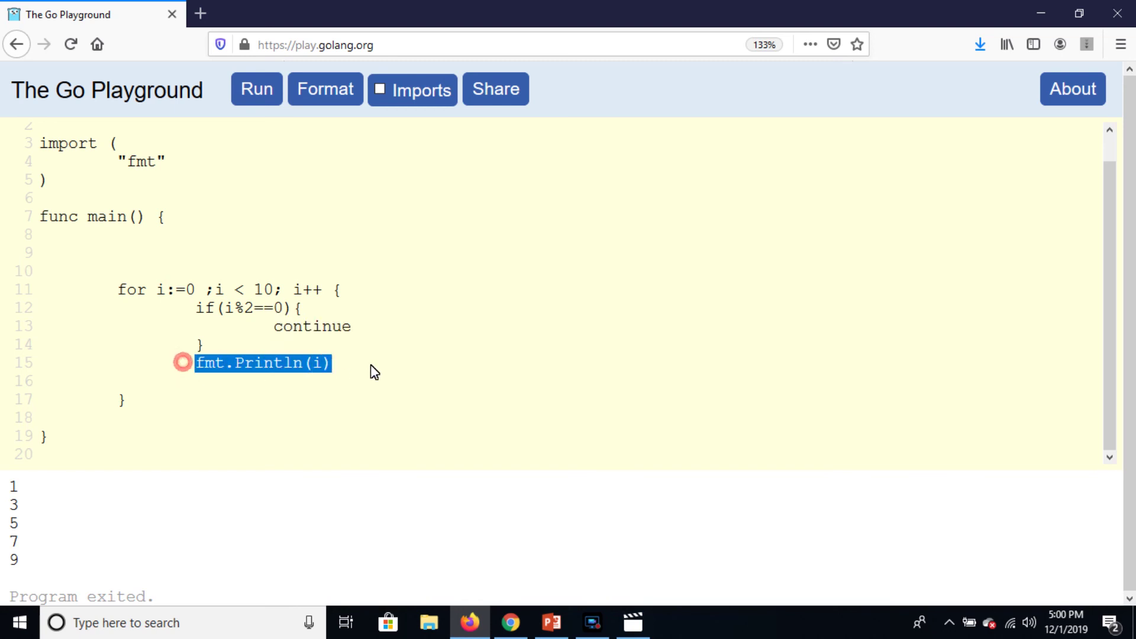
left_click(206, 290)
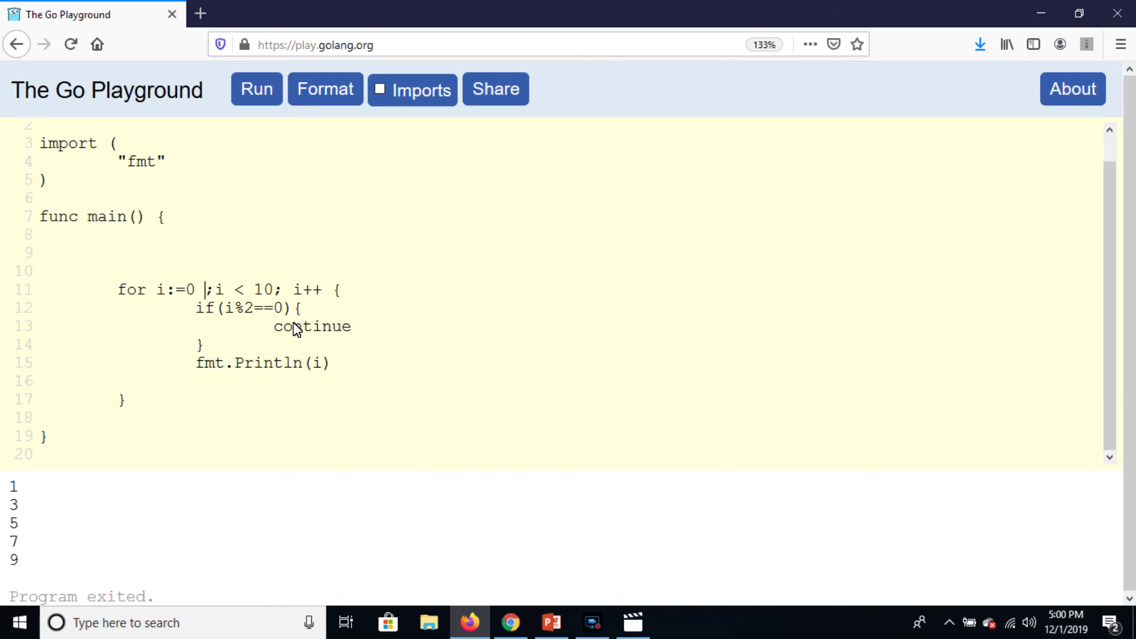
Highlight i in i%2 again, the continue block, and the first output value 1
double_click(228, 309)
left_click(213, 351)
left_click_drag(205, 346, 315, 310)
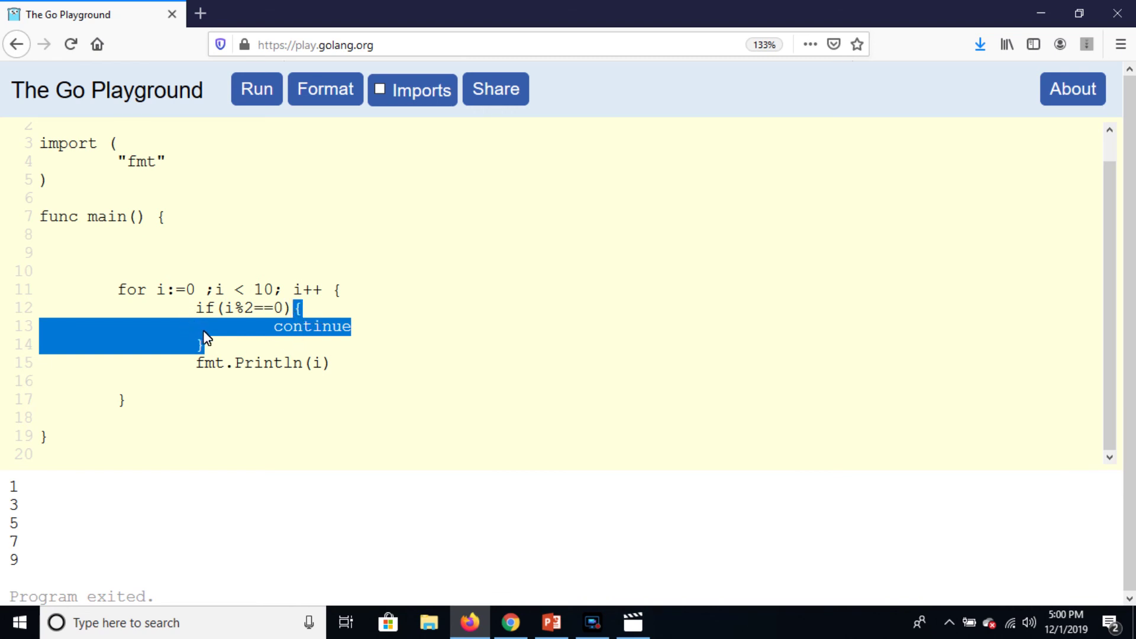
left_click(199, 365)
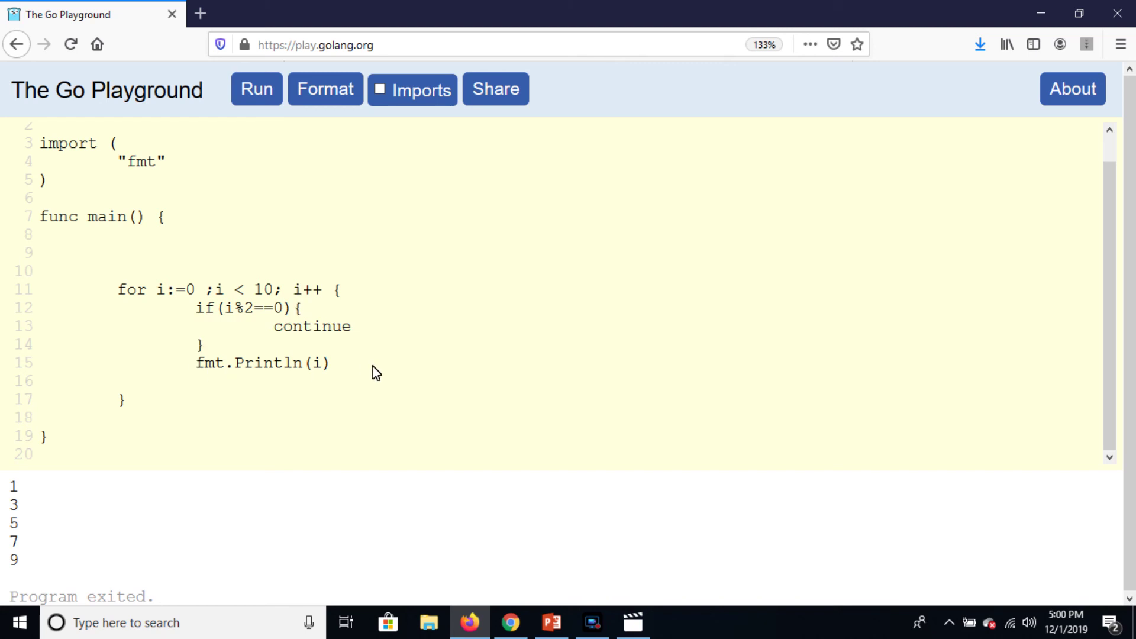
left_click(24, 490)
left_click_drag(23, 490, 2, 488)
left_click(15, 504)
mouse_move(20, 505)
left_mouse_down()
mouse_move(4, 504)
mouse_move(5, 523)
left_mouse_up()
left_click(12, 541)
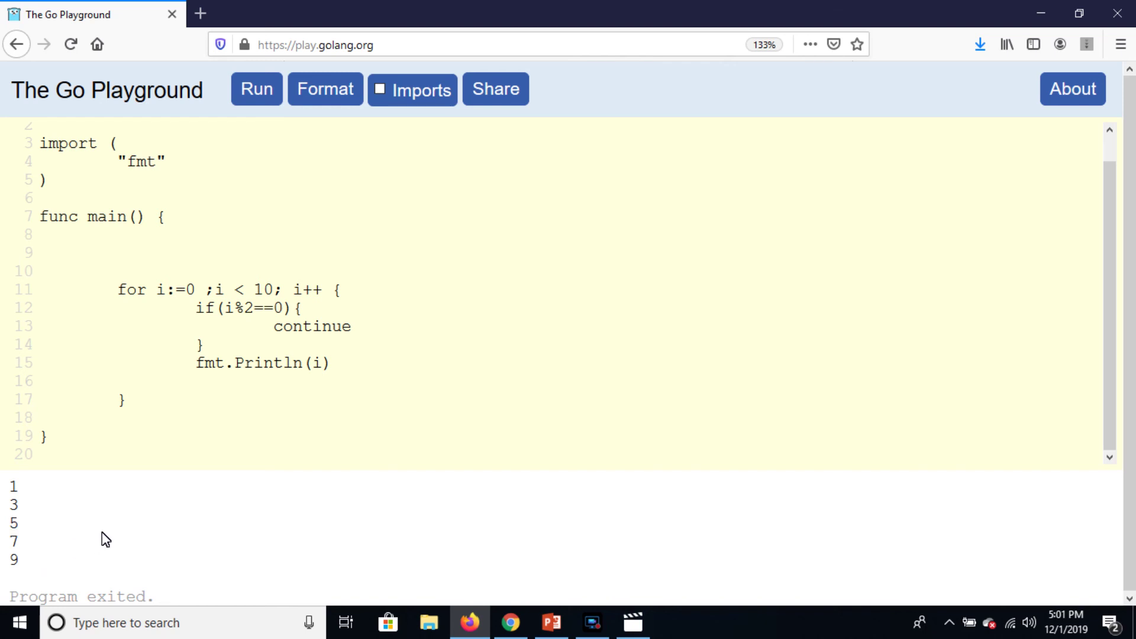